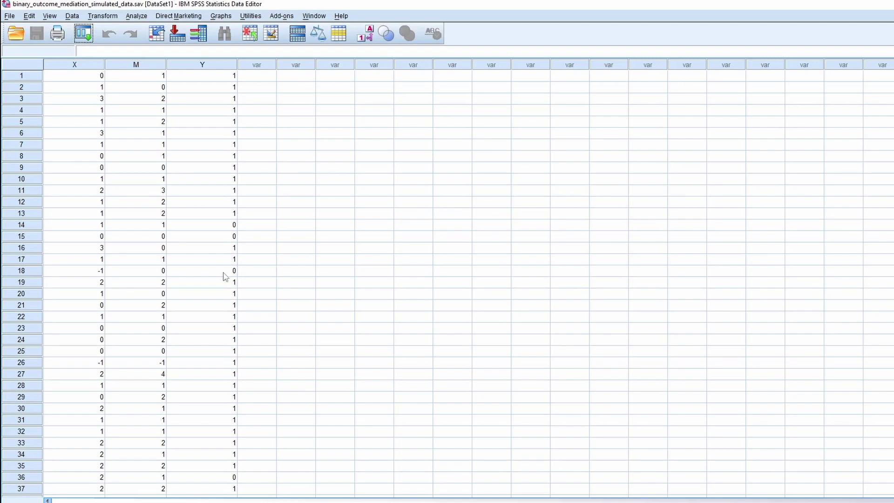
Inspect the binary Y column and the M column of the simulated mediation data.
scroll(225, 261, down, 4)
scroll(226, 254, up, 4)
click(226, 66)
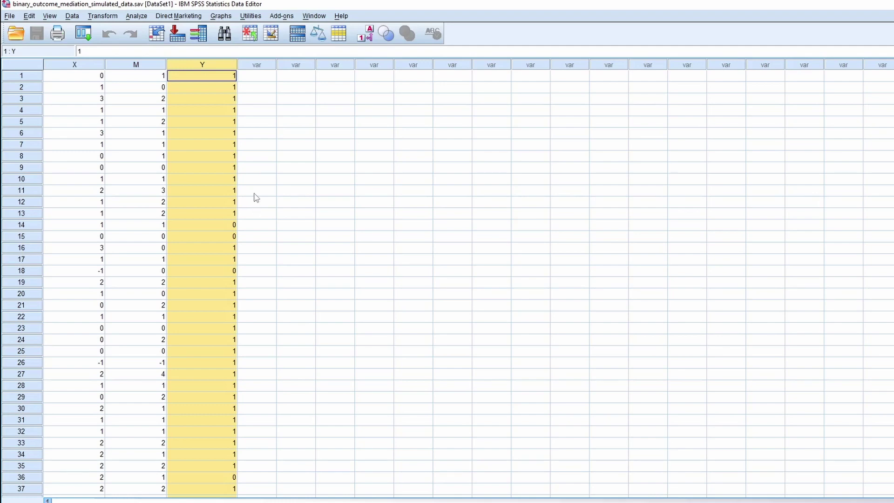
click(152, 67)
scroll(169, 179, down, 3)
click(201, 66)
scroll(219, 246, down, 4)
scroll(215, 245, up, 4)
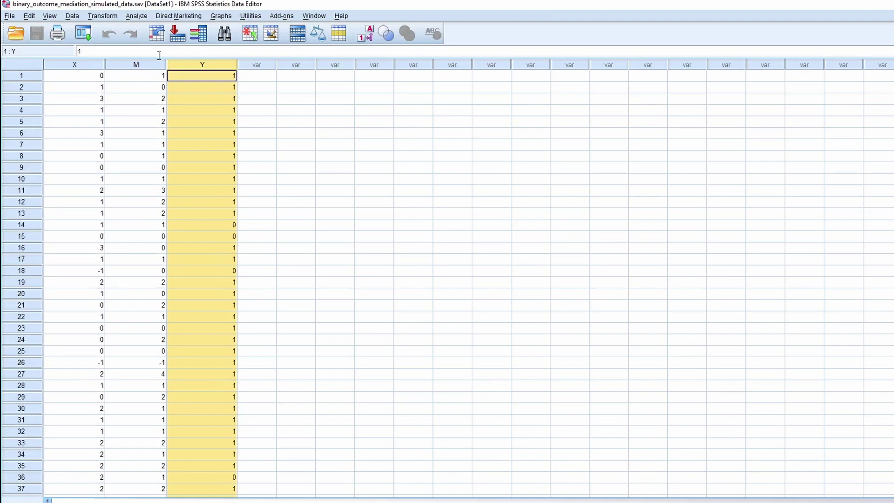
Launch PROCESS v3.3 and assign X as predictor, M as mediator, Y as outcome.
click(139, 17)
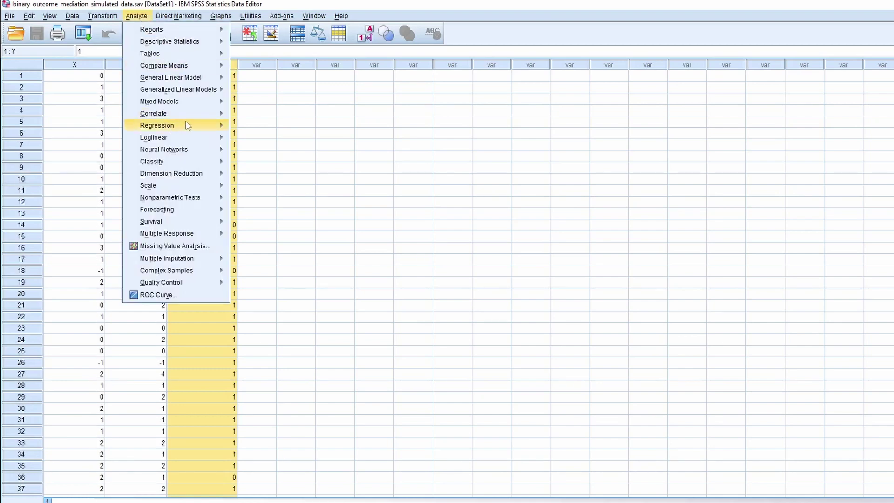
mouse_move(205, 126)
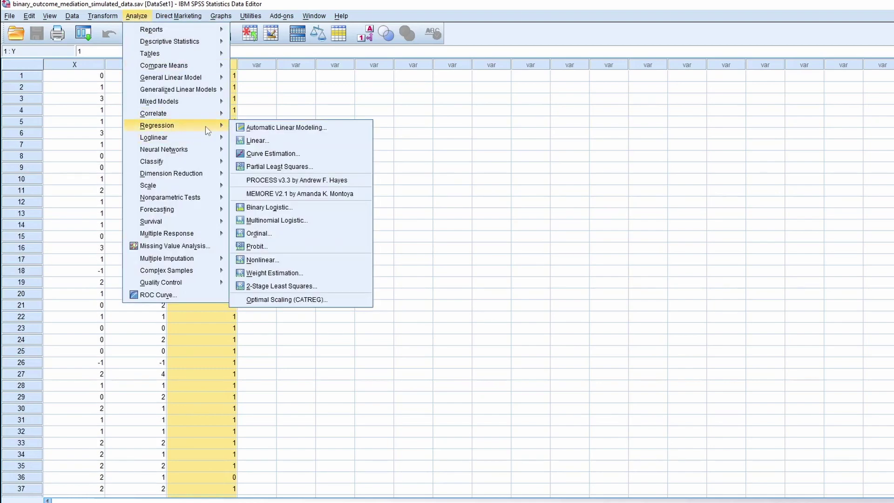
click(278, 184)
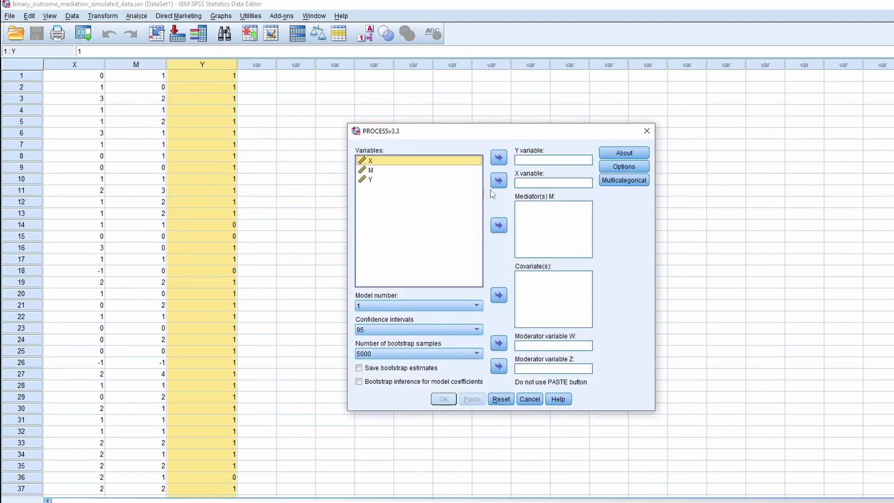
click(498, 180)
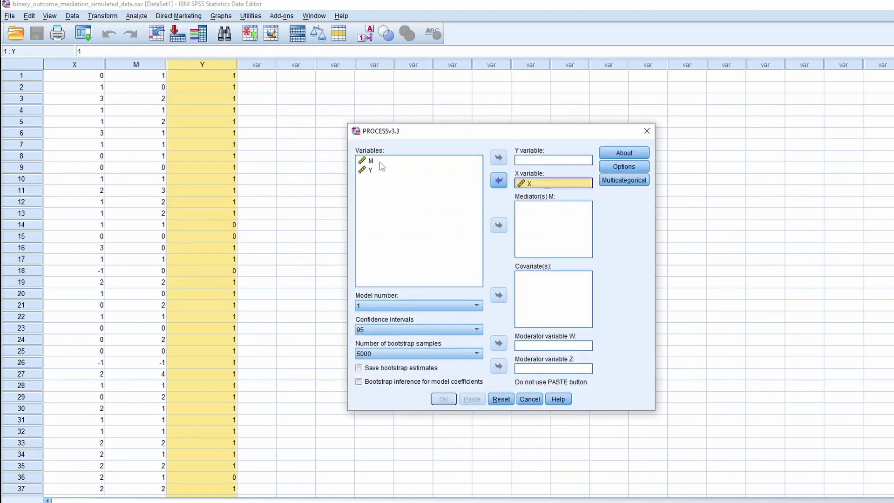
click(380, 162)
click(499, 225)
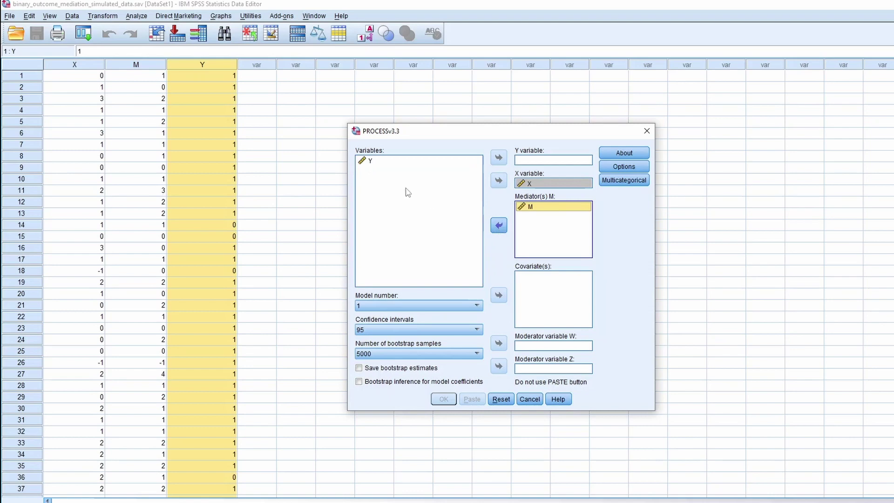
click(373, 160)
click(499, 157)
Choose model 4 for simple mediation and run the PROCESS analysis.
click(452, 305)
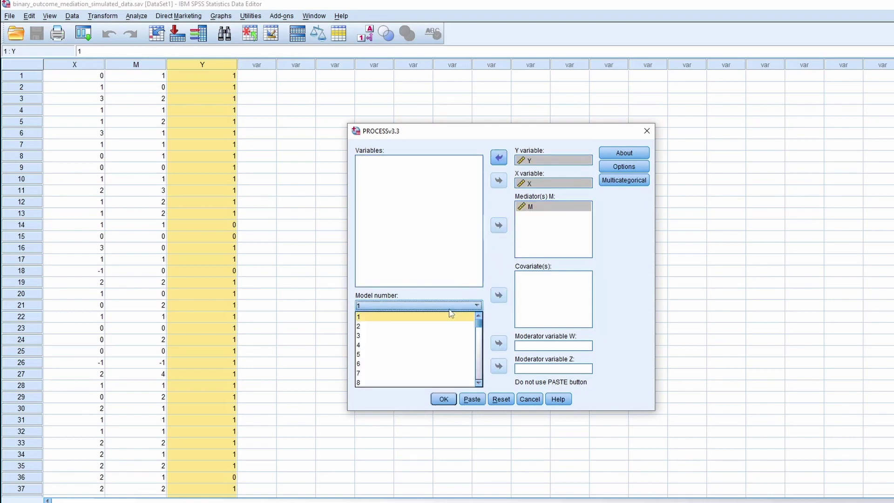
click(440, 345)
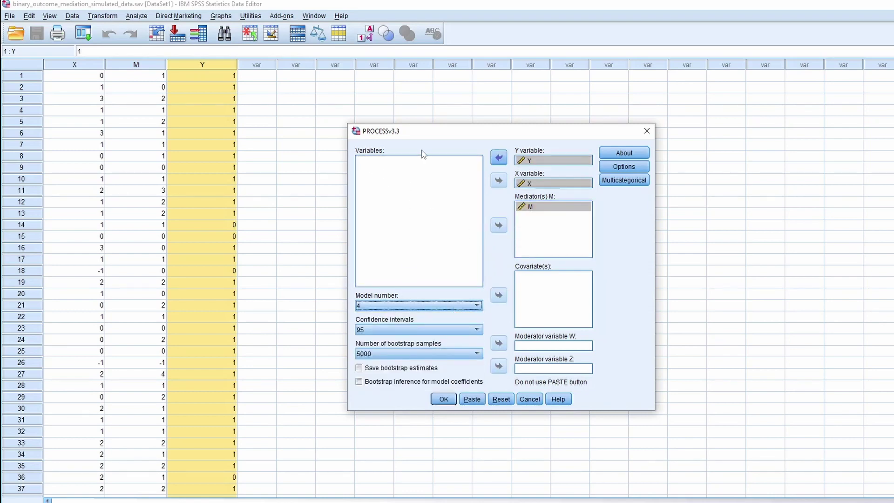
drag(451, 135, 385, 119)
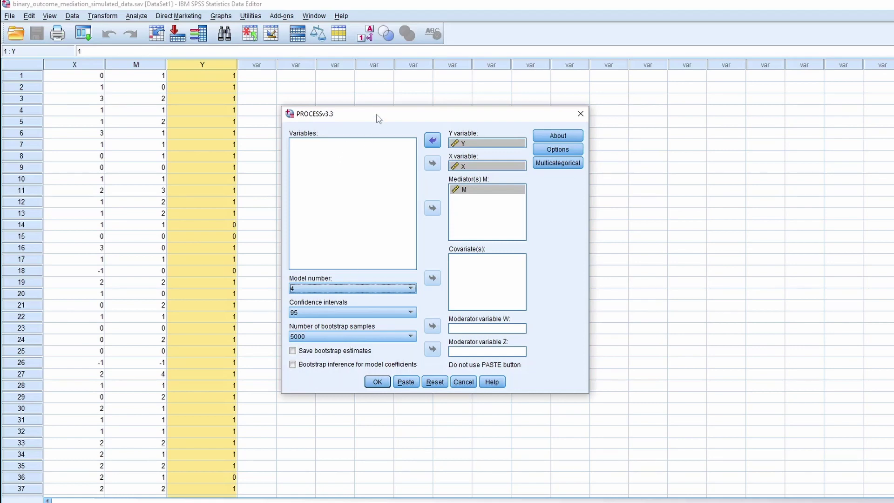
drag(378, 115, 365, 116)
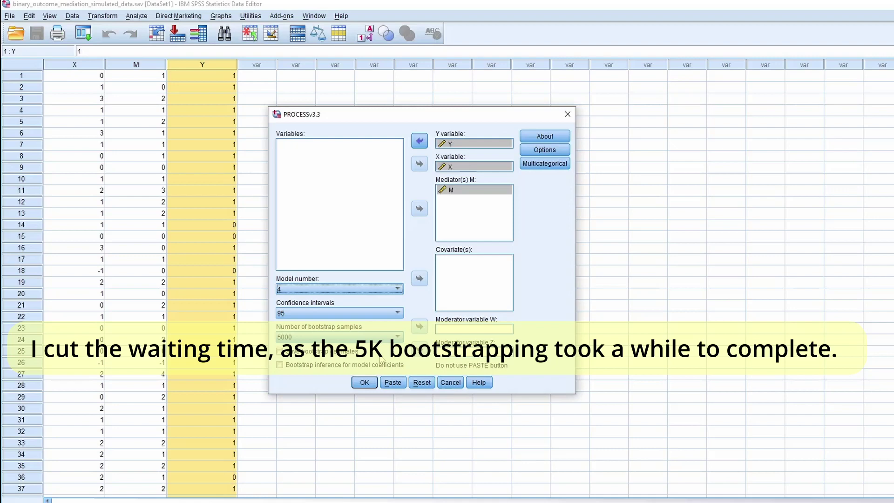
click(365, 382)
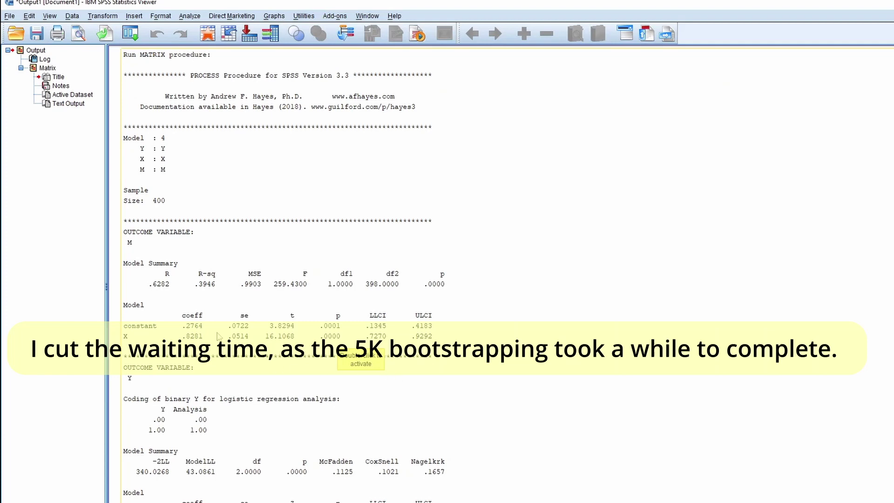
Scroll through the PROCESS model 4 output down to the indirect effect of .3199.
scroll(186, 341, down, 1)
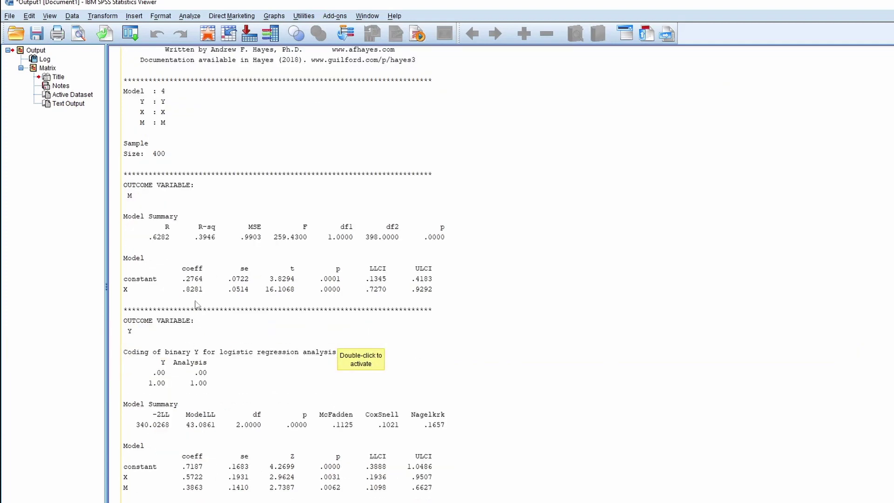
scroll(233, 298, down, 1)
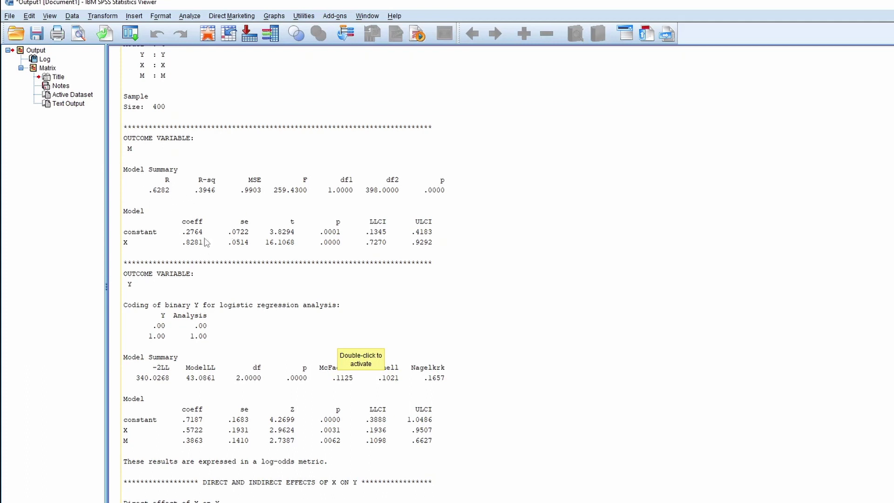
scroll(191, 298, down, 1)
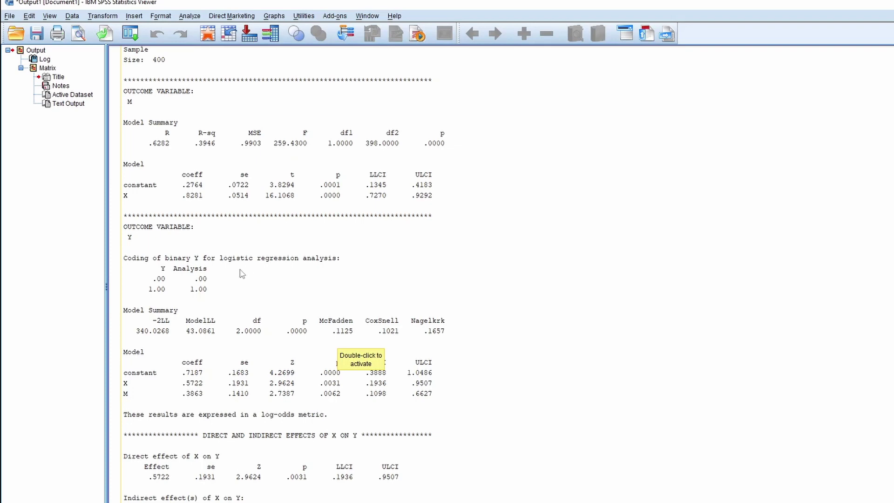
scroll(203, 292, down, 3)
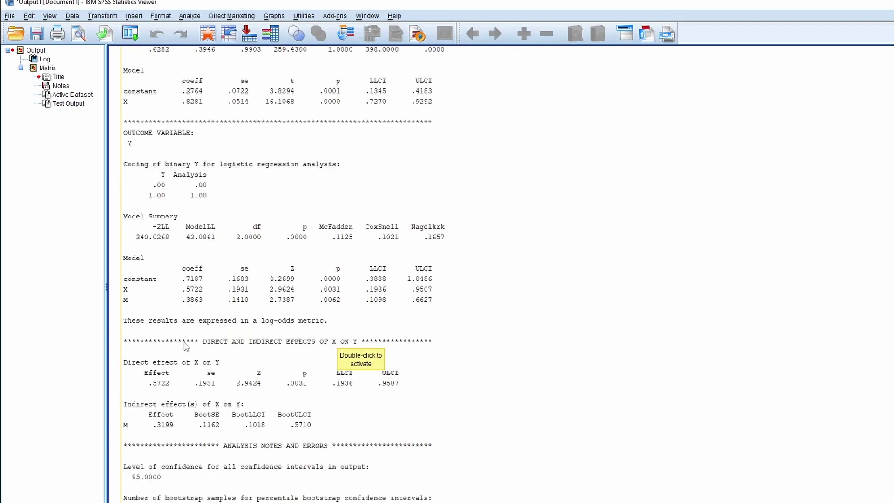
scroll(185, 337, down, 2)
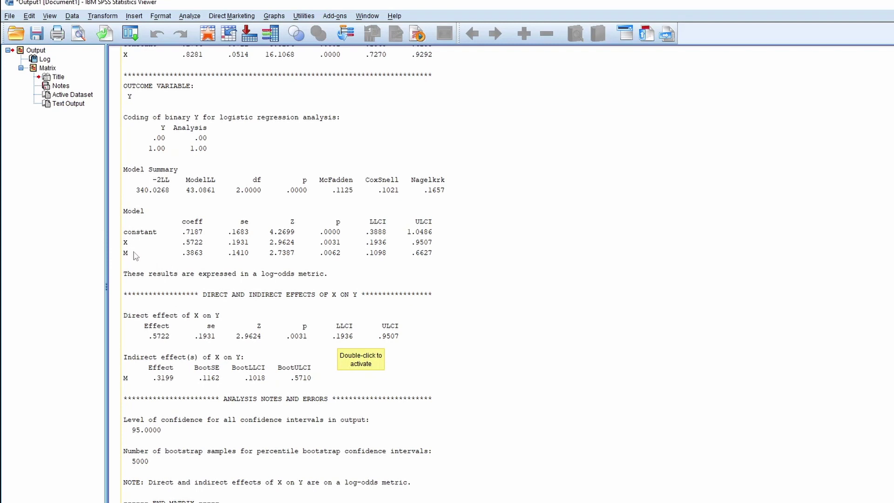
scroll(160, 300, down, 1)
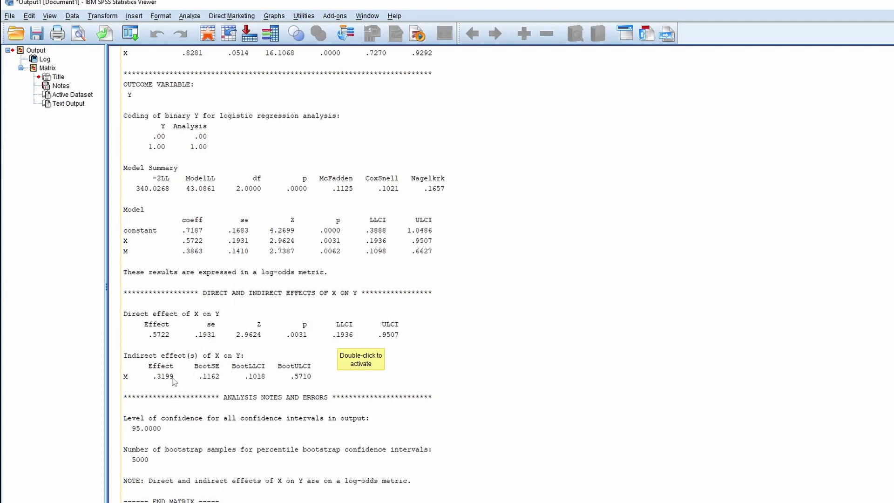
scroll(185, 343, up, 1)
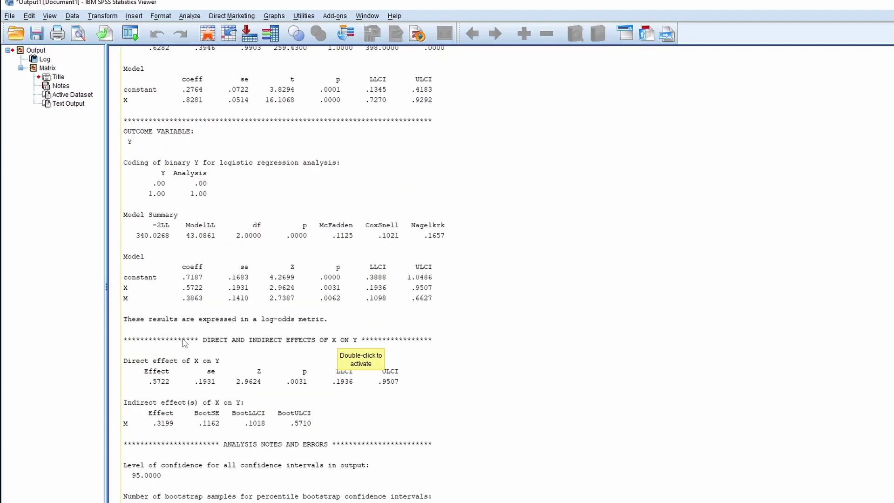
scroll(185, 343, up, 2)
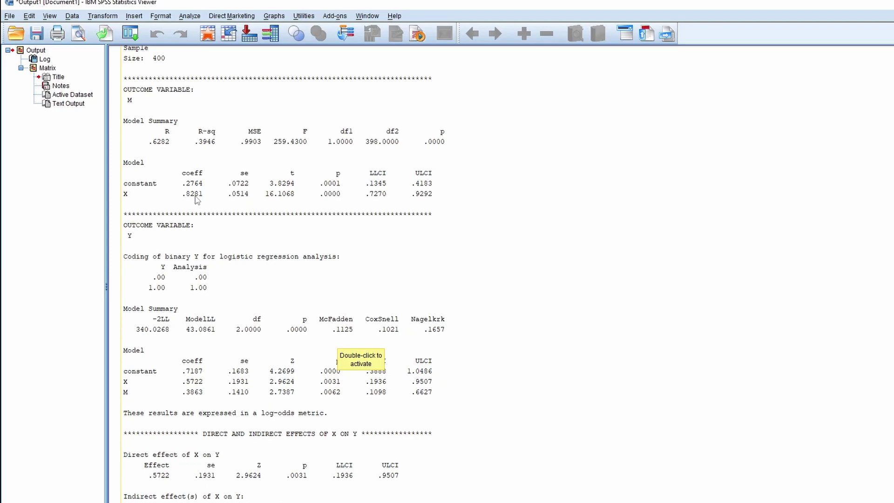
scroll(190, 340, down, 2)
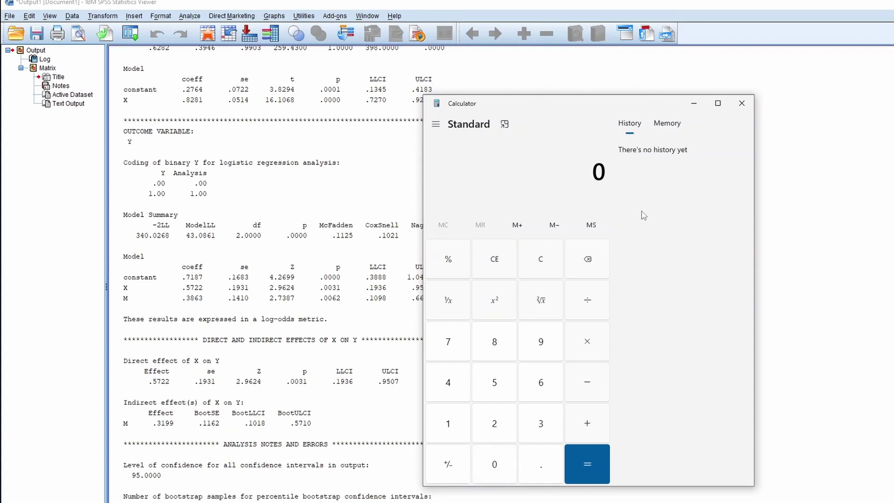
Multiply .8281 by .3863 in Calculator to get 0.31989503.
text(.82)
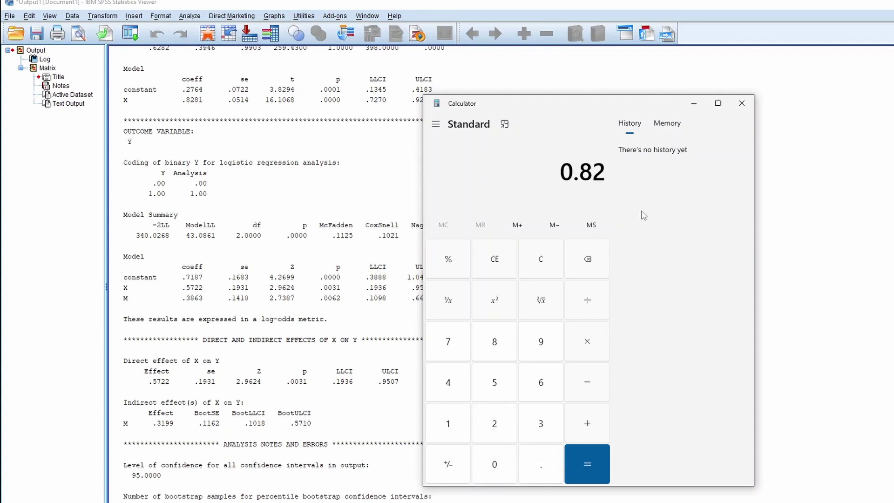
text(81)
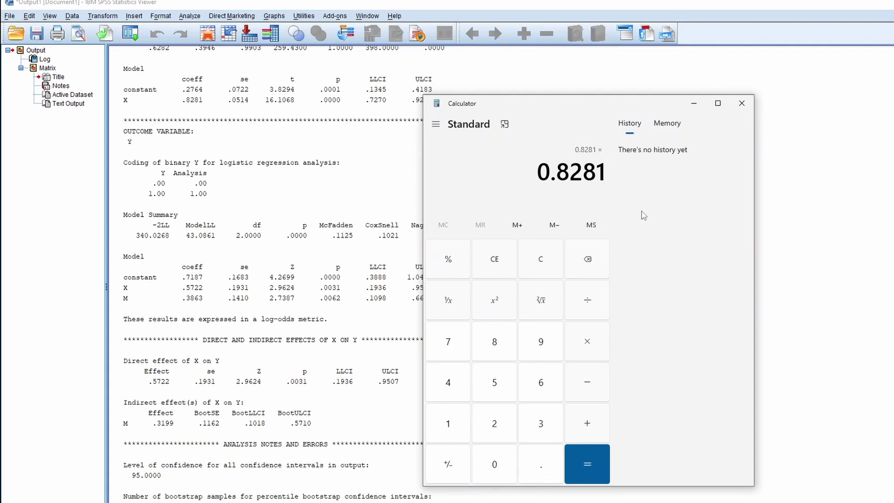
text(*.3)
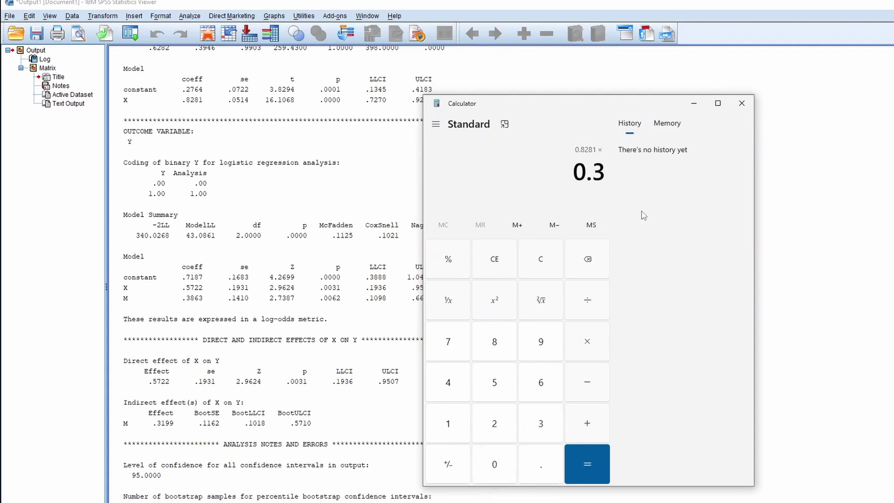
text(86)
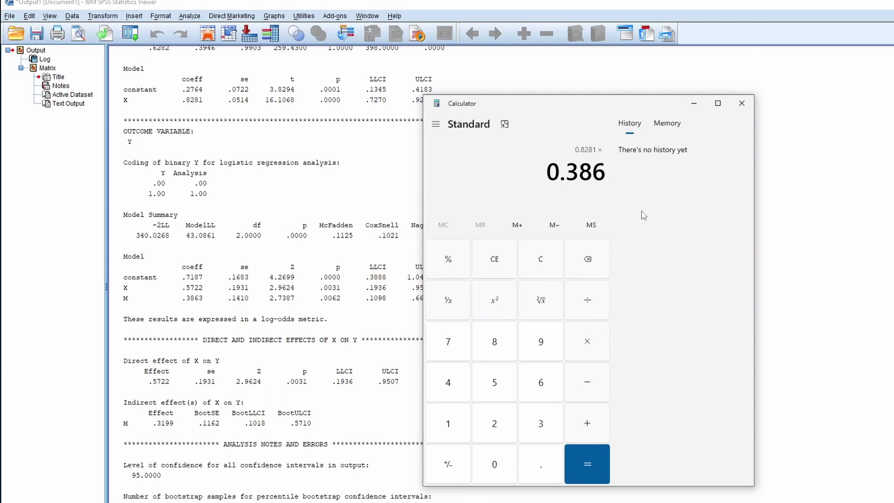
text(3)
key(Return)
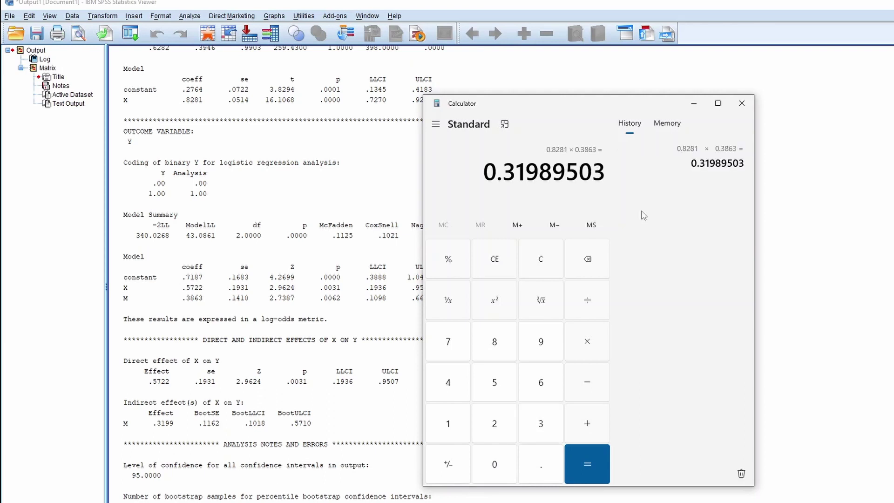
Return to the Viewer's Text Output and scroll to Y's model coefficients and effects.
click(201, 309)
scroll(201, 317, down, 8)
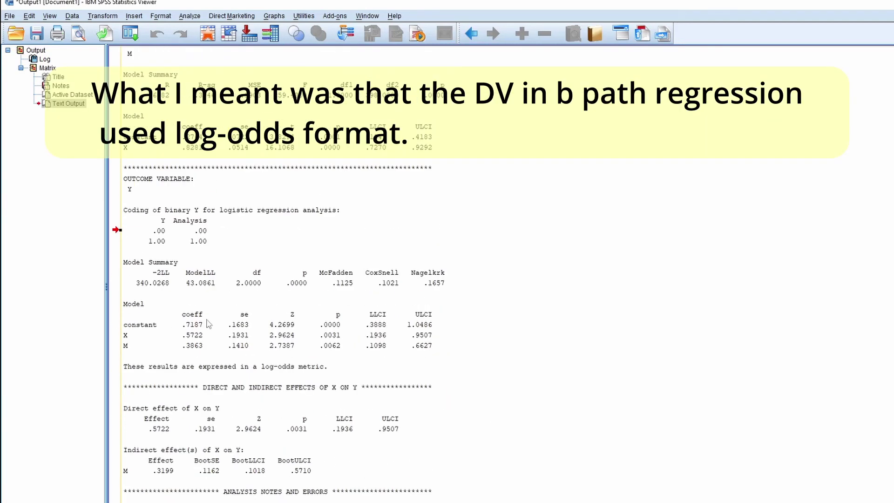